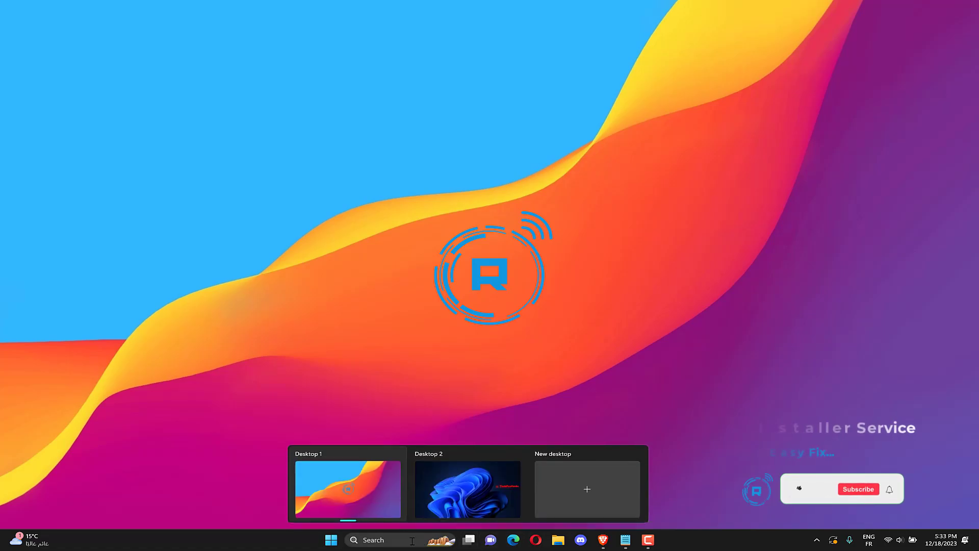
# Step: Search Windows for 'services' and open the Services console
pyautogui.click(412, 541)
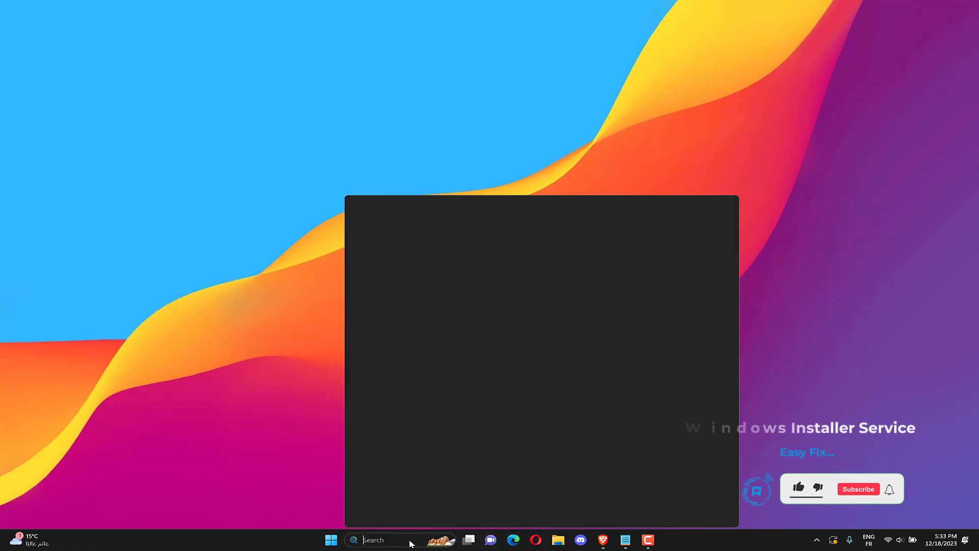
pyautogui.write('services')
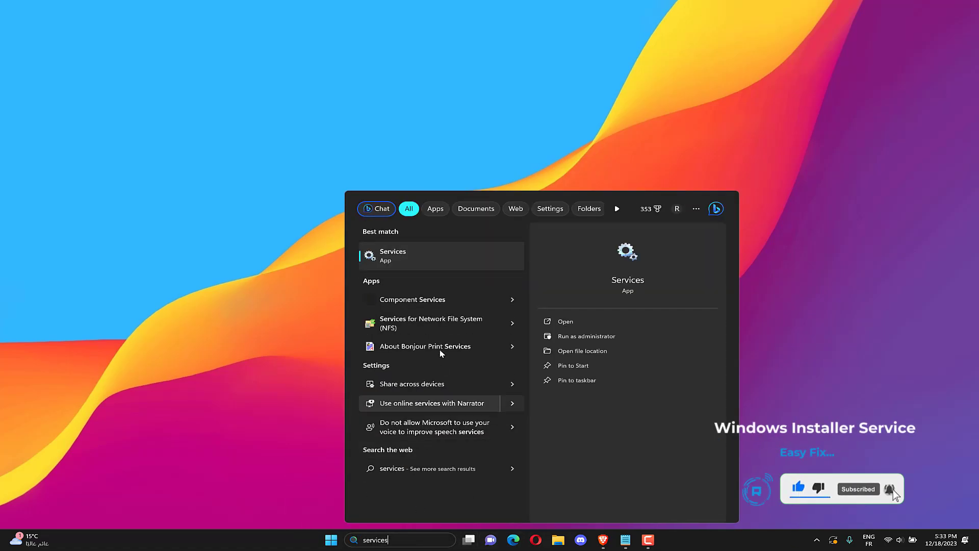
pyautogui.click(402, 256)
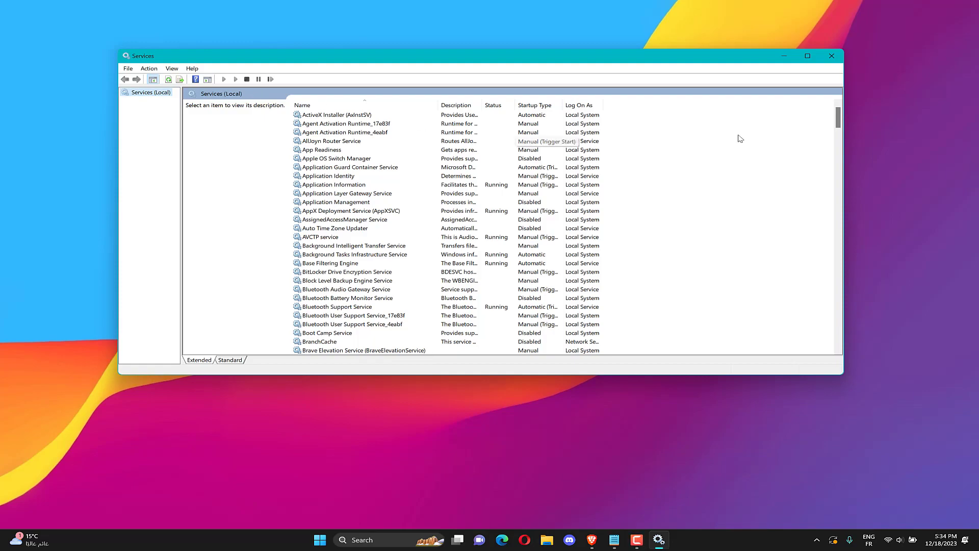
pyautogui.moveTo(838, 120)
pyautogui.mouseDown()
pyautogui.moveTo(798, 333)
pyautogui.moveTo(802, 320)
pyautogui.mouseUp()
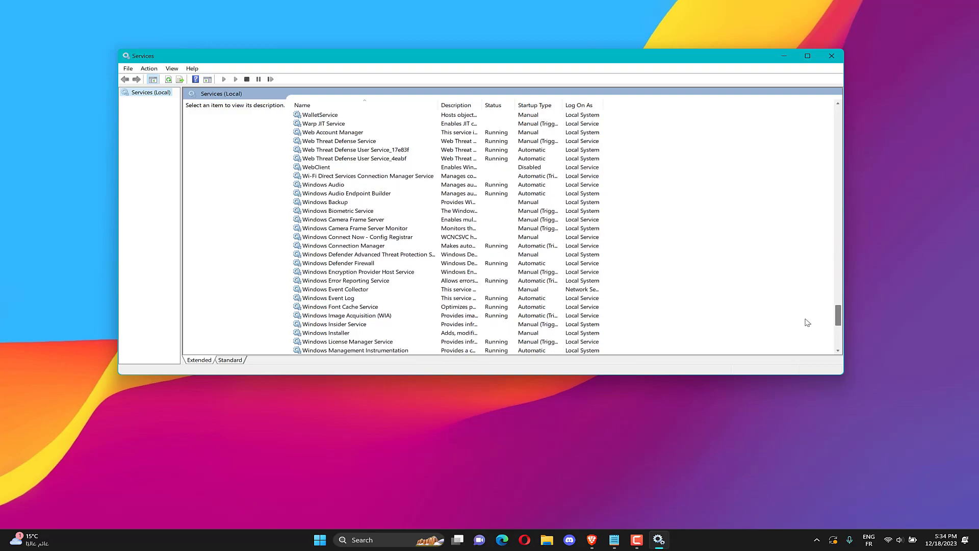
pyautogui.moveTo(803, 320); pyautogui.dragTo(804, 343)
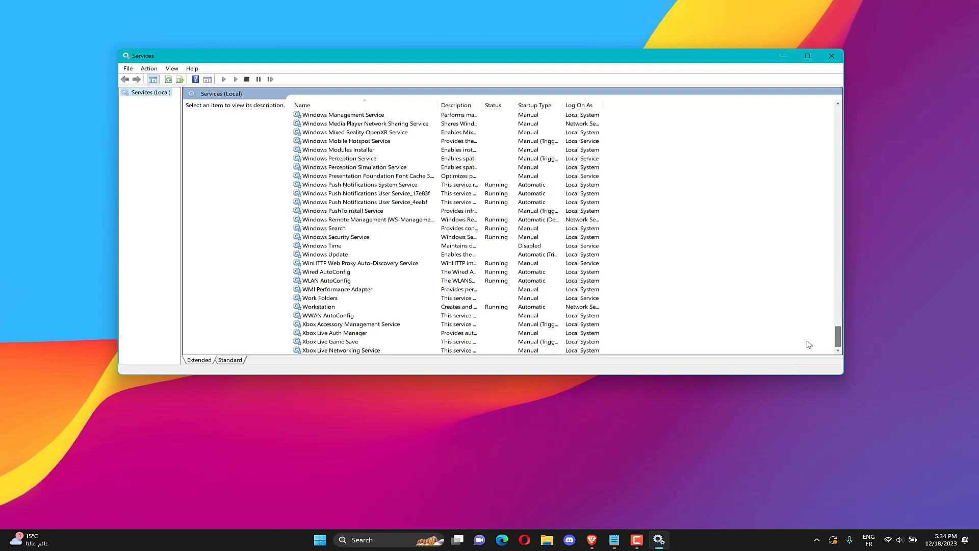
pyautogui.moveTo(808, 345); pyautogui.dragTo(807, 323)
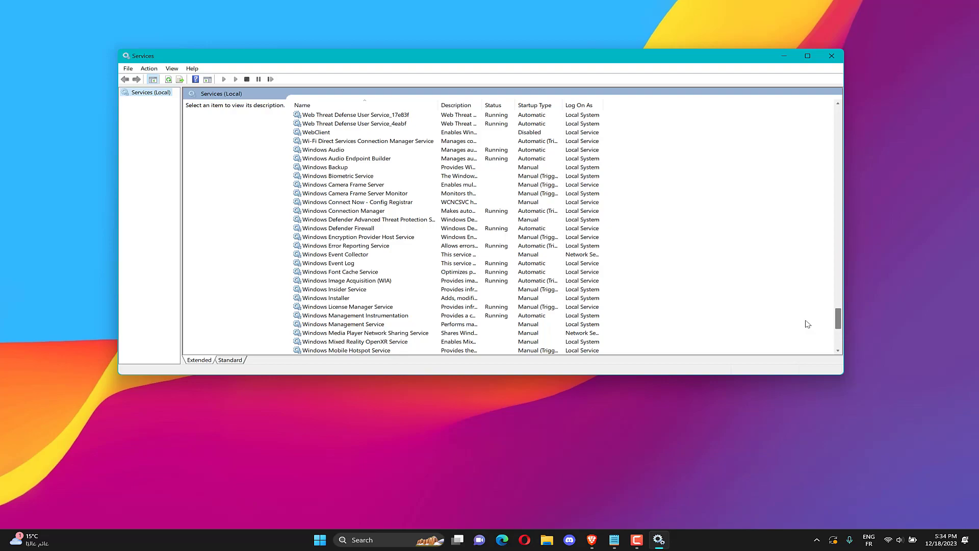
# Step: Select the stopped Windows Installer service in the list
pyautogui.click(367, 297)
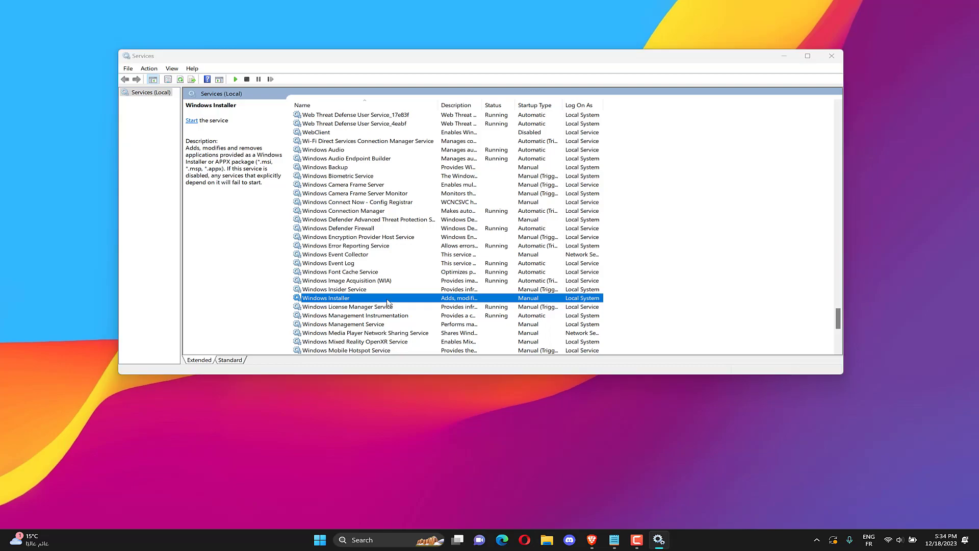
# Step: Start the Windows Installer service from its properties and close the dialog
pyautogui.doubleClick(388, 299)
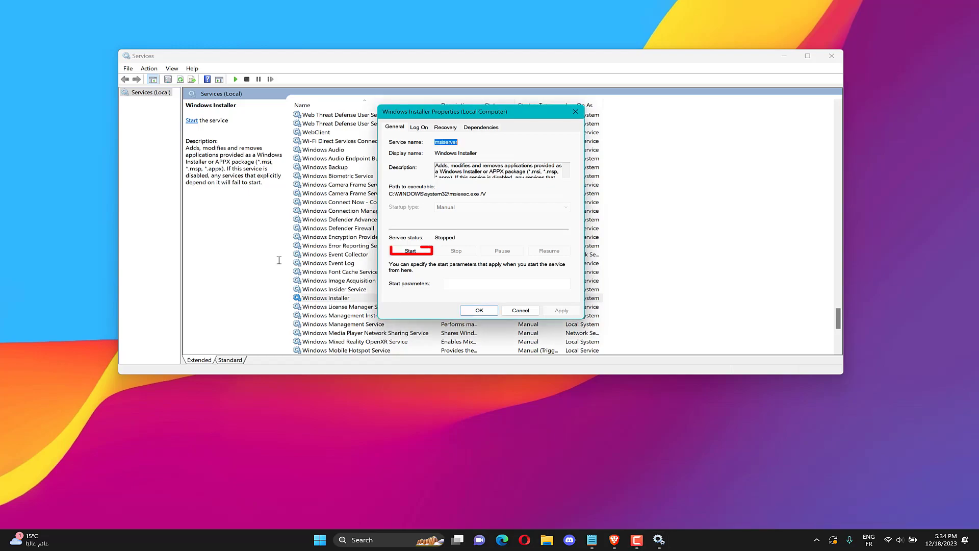
pyautogui.click(413, 251)
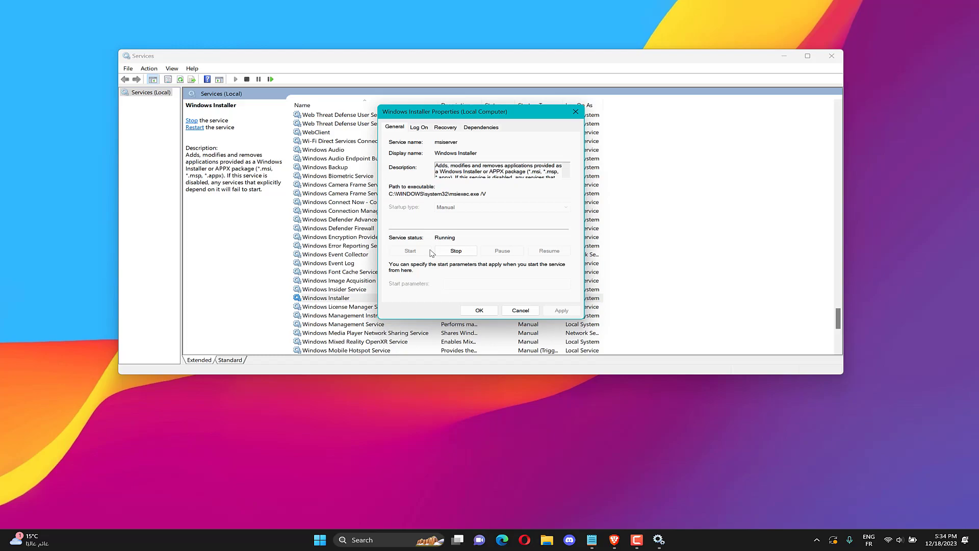
pyautogui.click(520, 310)
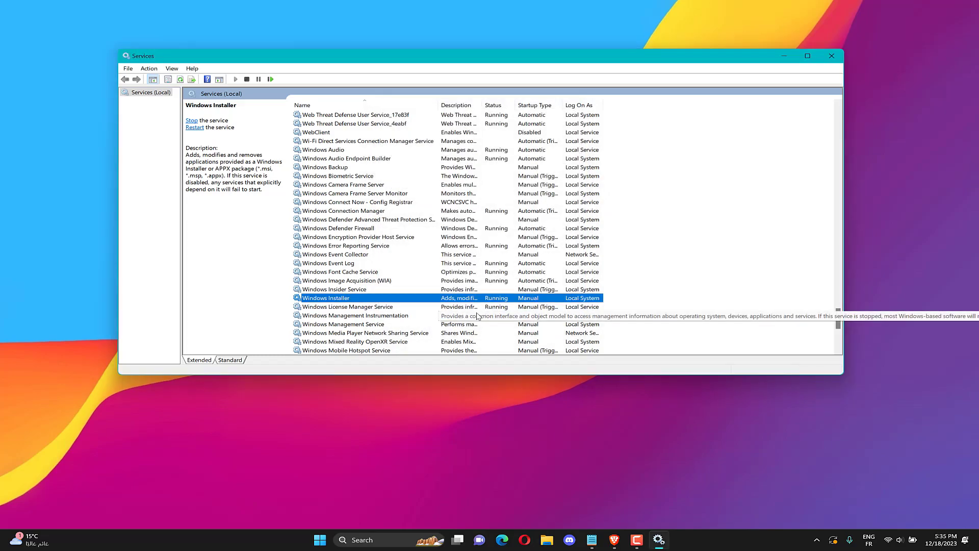
# Step: Close Services and launch Command Prompt as administrator from search
pyautogui.click(830, 56)
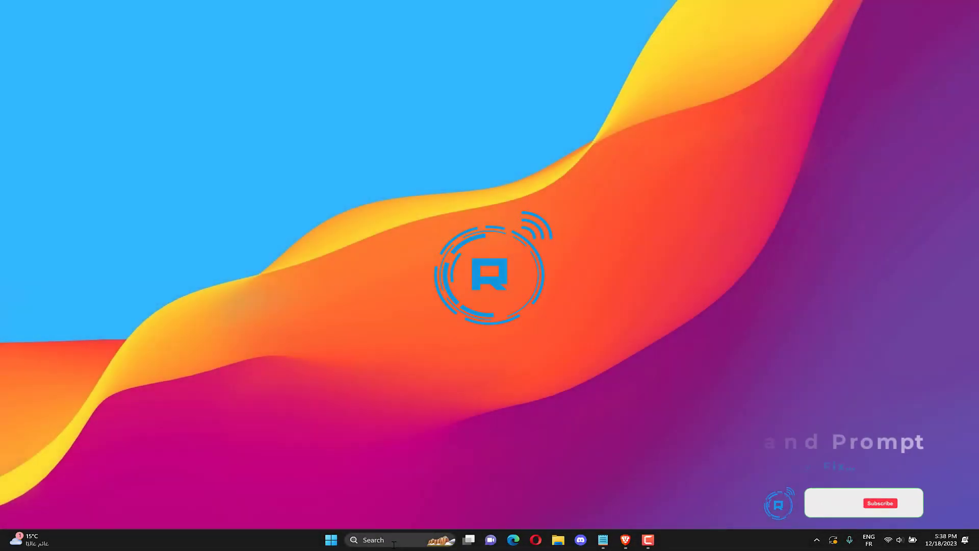
pyautogui.click(368, 540)
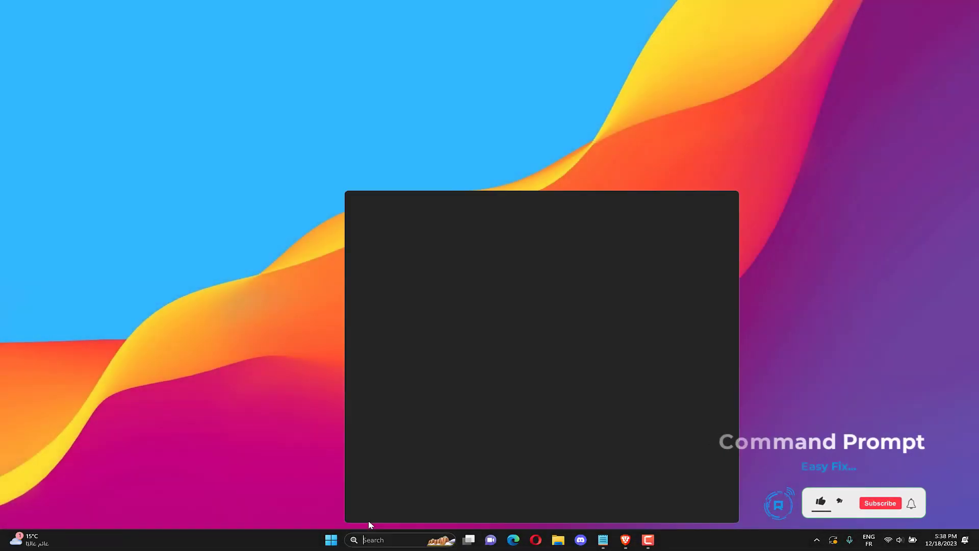
pyautogui.write('cmd')
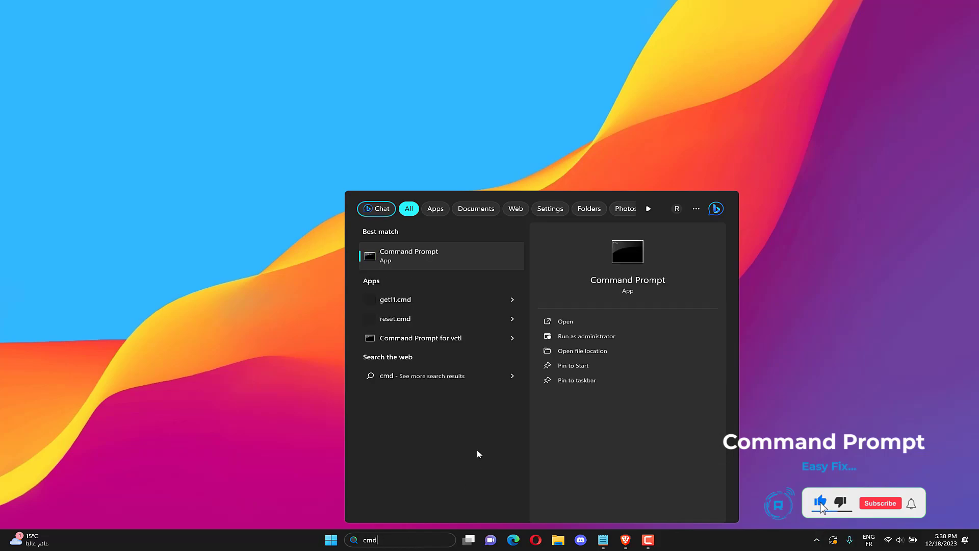
pyautogui.rightClick(433, 265)
pyautogui.click(463, 273)
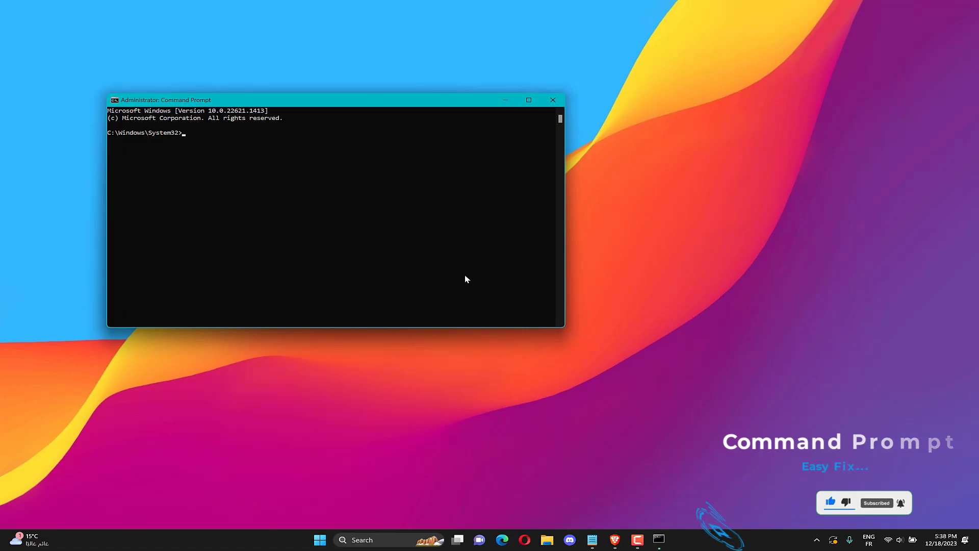
pyautogui.write('sfc /scannow')
# Step: Run Dism /Online /Cleanup-Image /RestoreHealth, then close Command Prompt
pyautogui.press('Return')
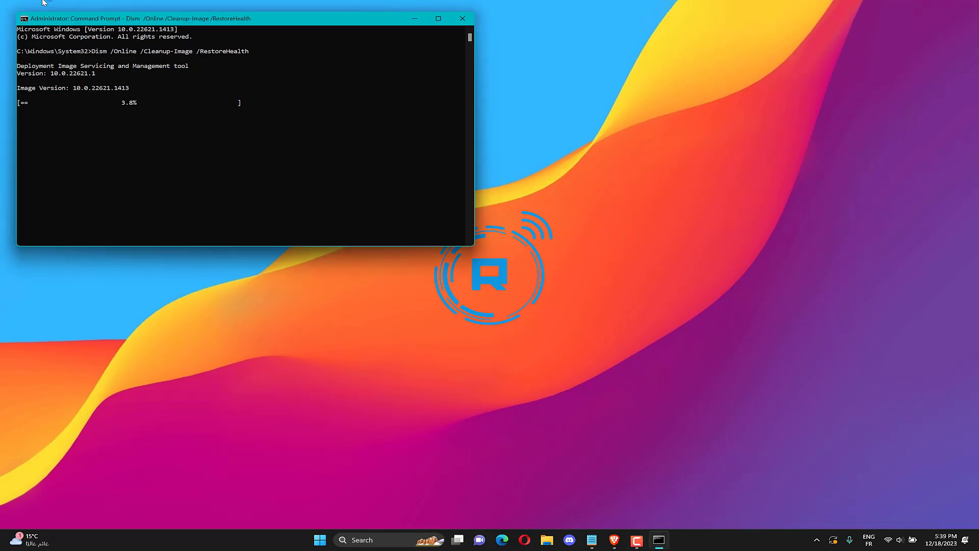
pyautogui.click(463, 19)
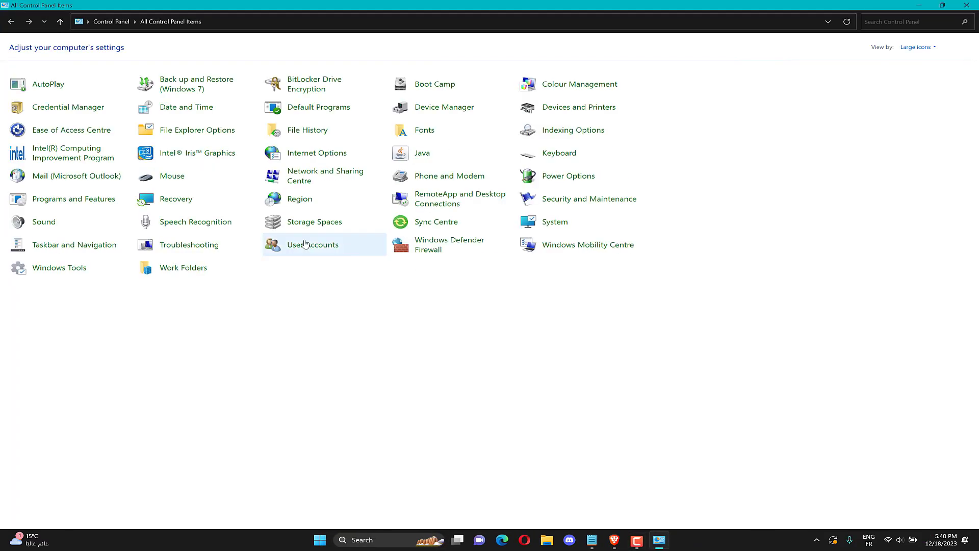
# Step: Open Programs and Features from All Control Panel Items
pyautogui.click(80, 206)
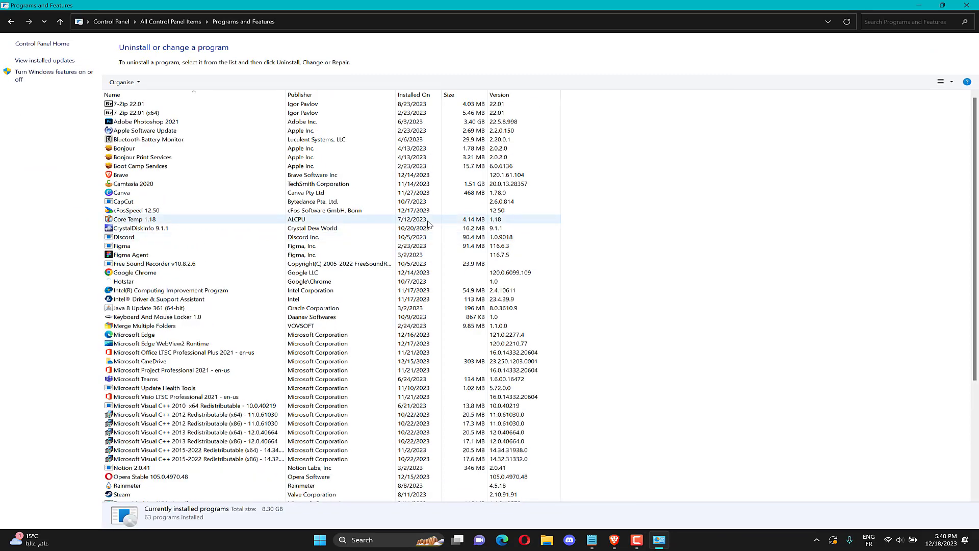
# Step: Start changing the Visual C++ 2012 x64 redistributable and dismiss the other-users warning
pyautogui.click(170, 414)
pyautogui.scroll(-2, 169, 411)
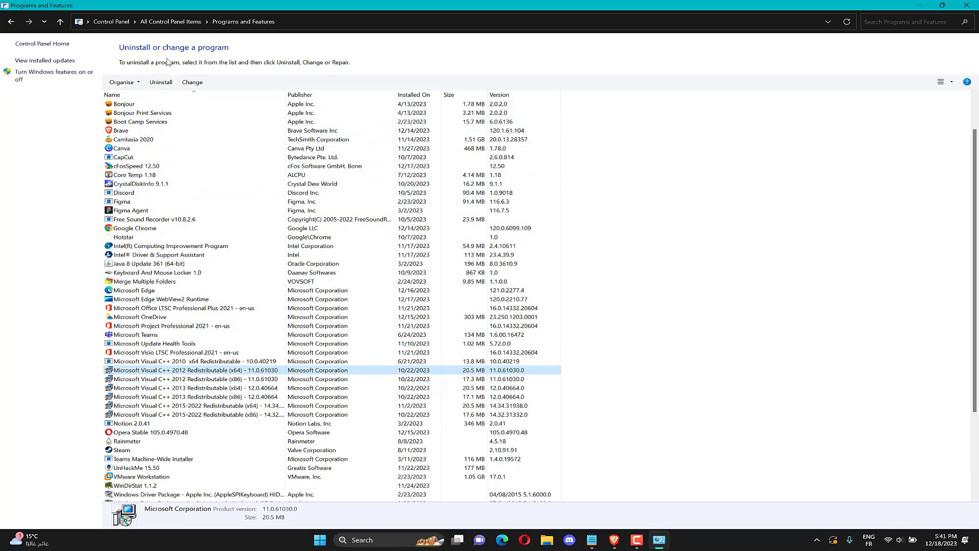
pyautogui.click(162, 82)
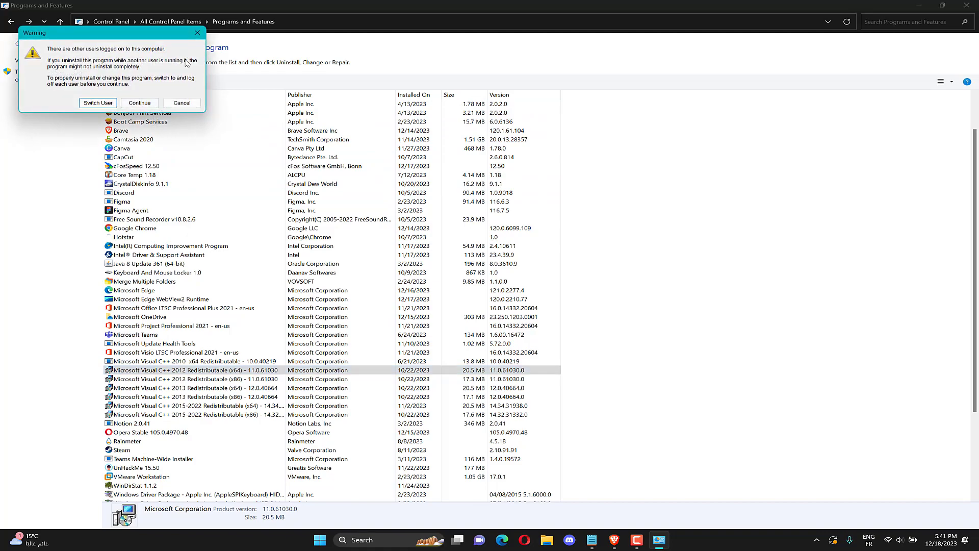
pyautogui.click(197, 33)
# Step: Select the Visual C++ 2015-2022 x86 redistributable and start changing it
pyautogui.click(185, 361)
pyautogui.scroll(-2, 186, 365)
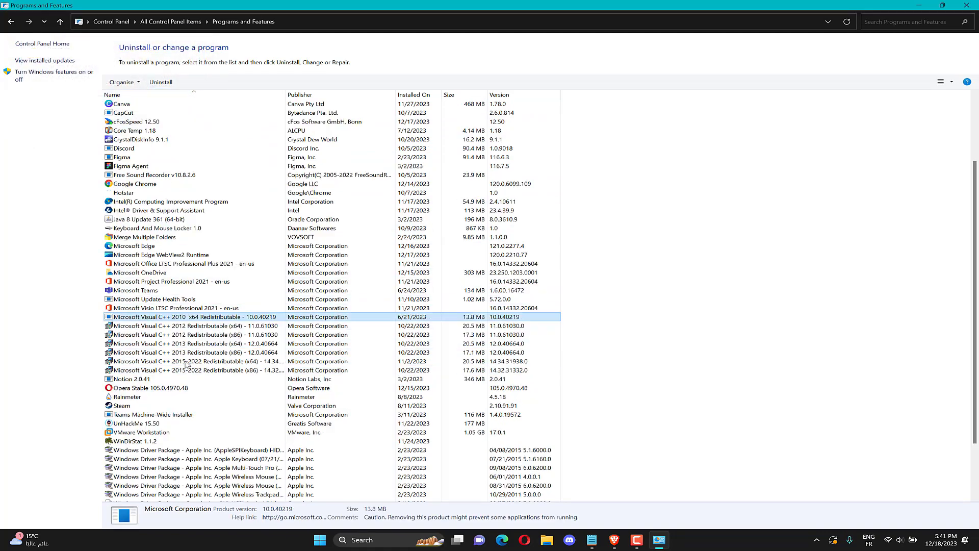
pyautogui.scroll(-2, 186, 366)
pyautogui.click(161, 325)
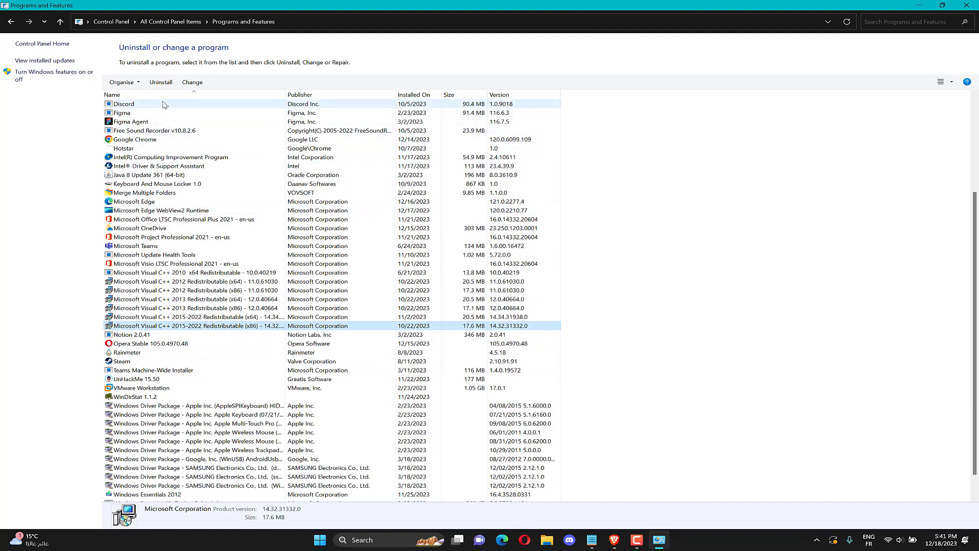
pyautogui.click(161, 82)
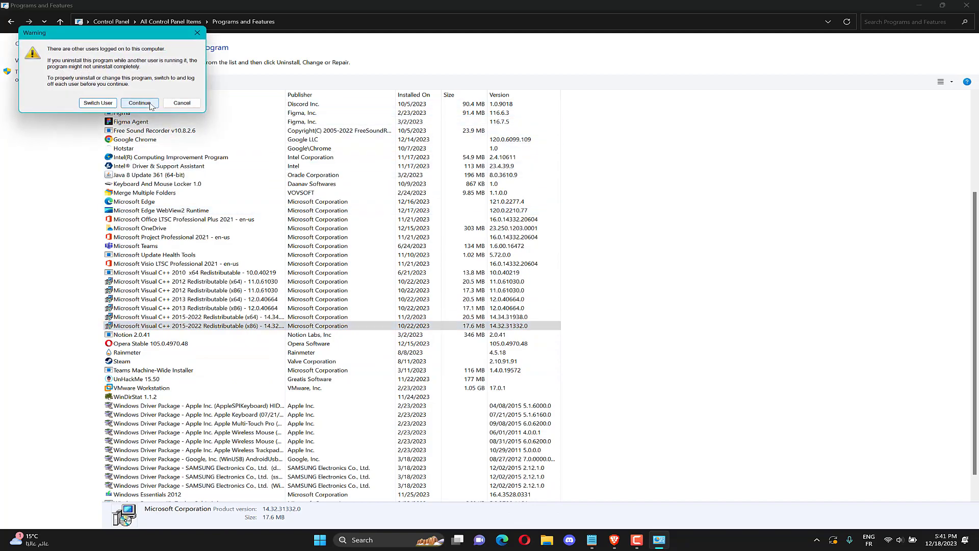